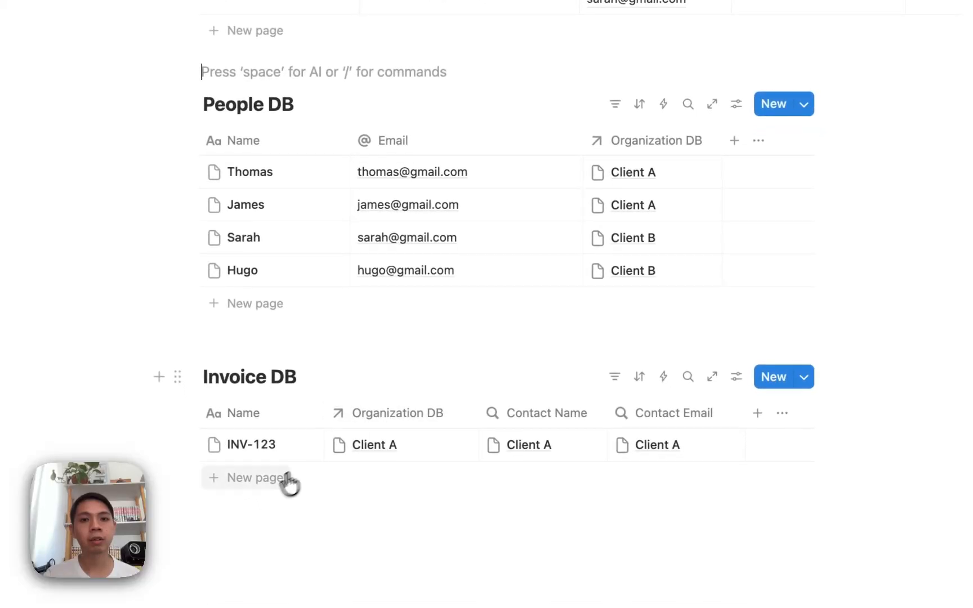
- Add a new invoice row to Invoice DB named INV-124
click(251, 571)
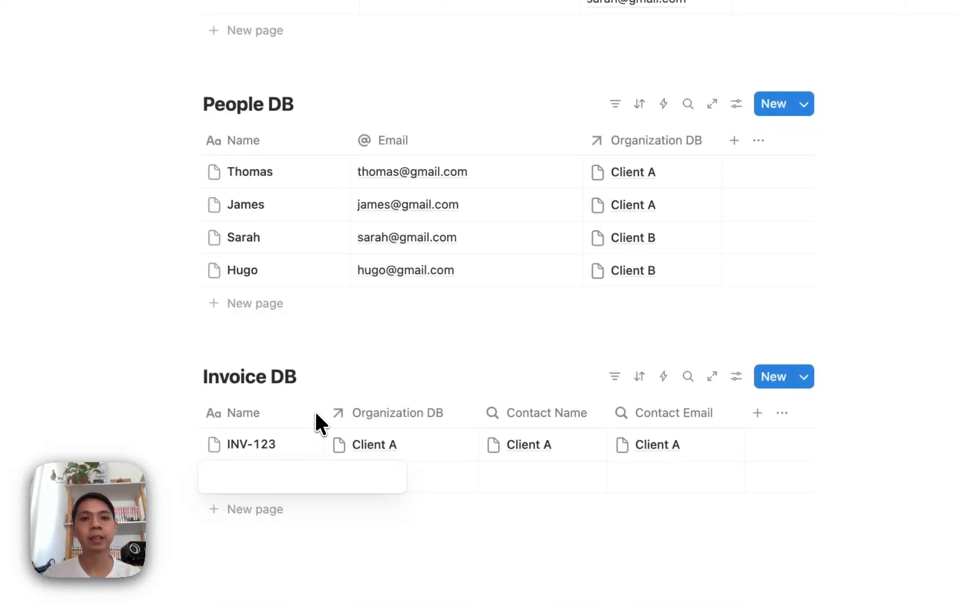
text(INV-123)
key(Return)
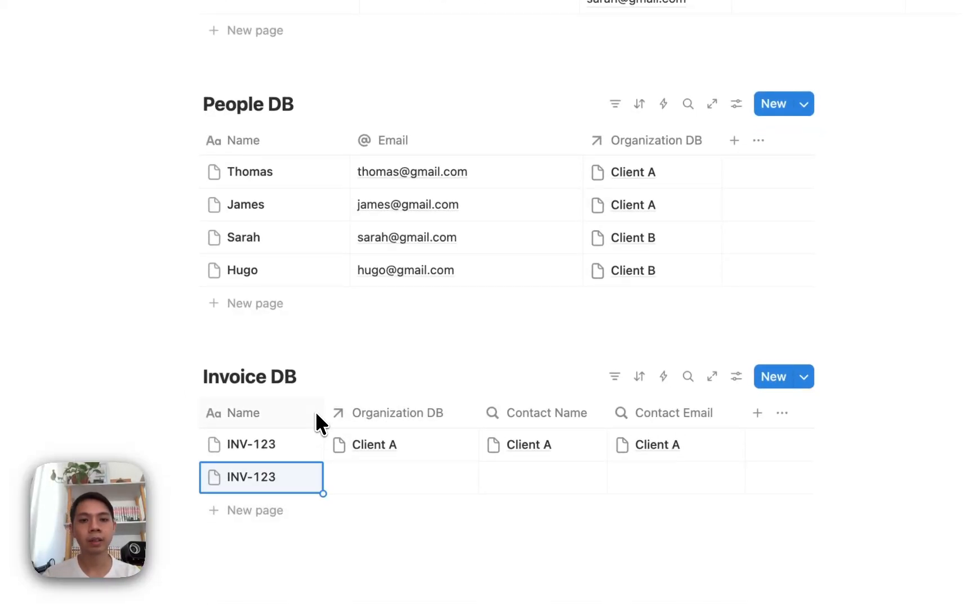
key(Return)
key(BackSpace)
text(4)
key(Return)
key(Escape)
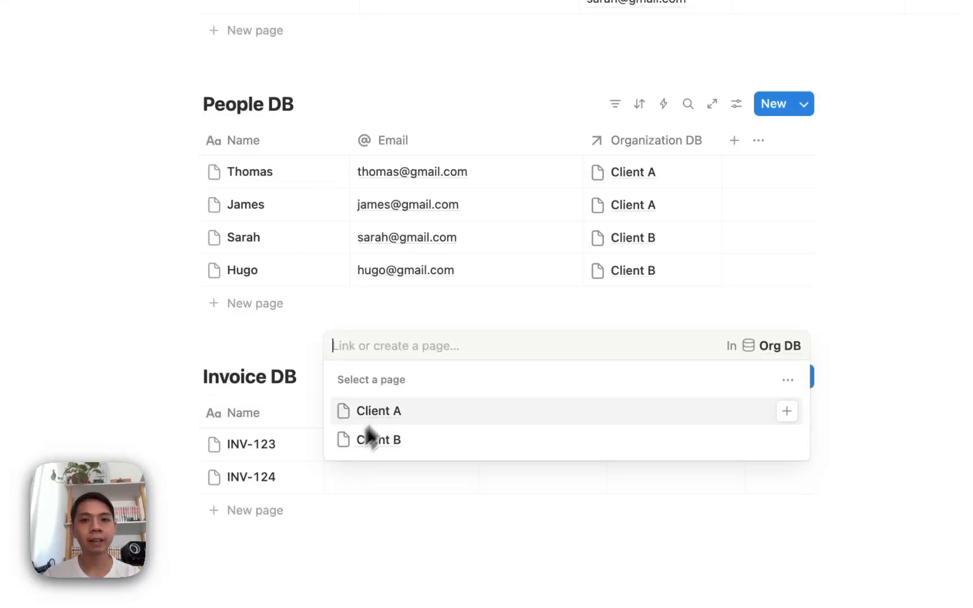
- Link the INV-124 invoice to Client B in Organization DB
click(370, 439)
scroll(471, 547, down, 2)
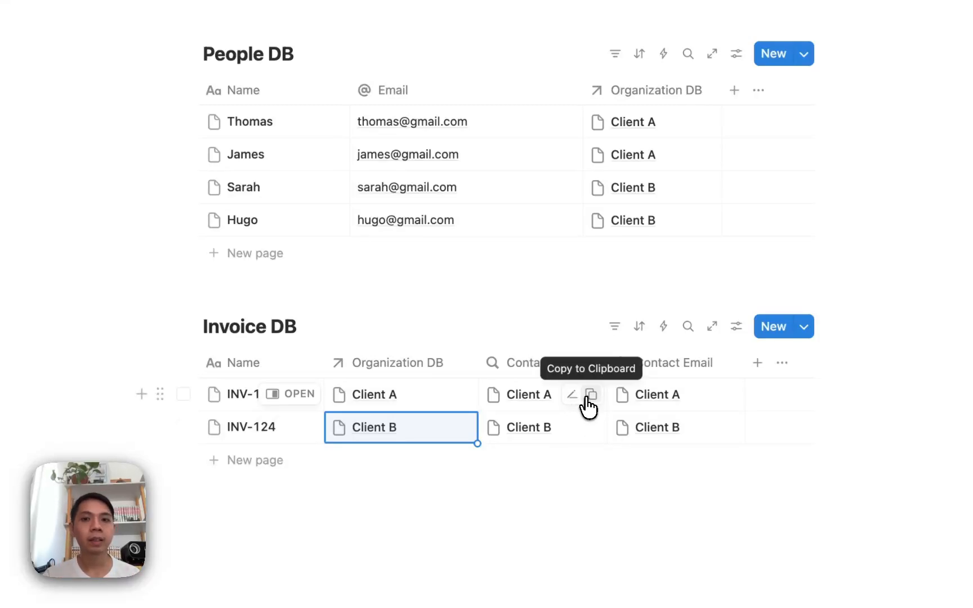
- Inspect the Contact Name rollup's relation and property settings
click(572, 395)
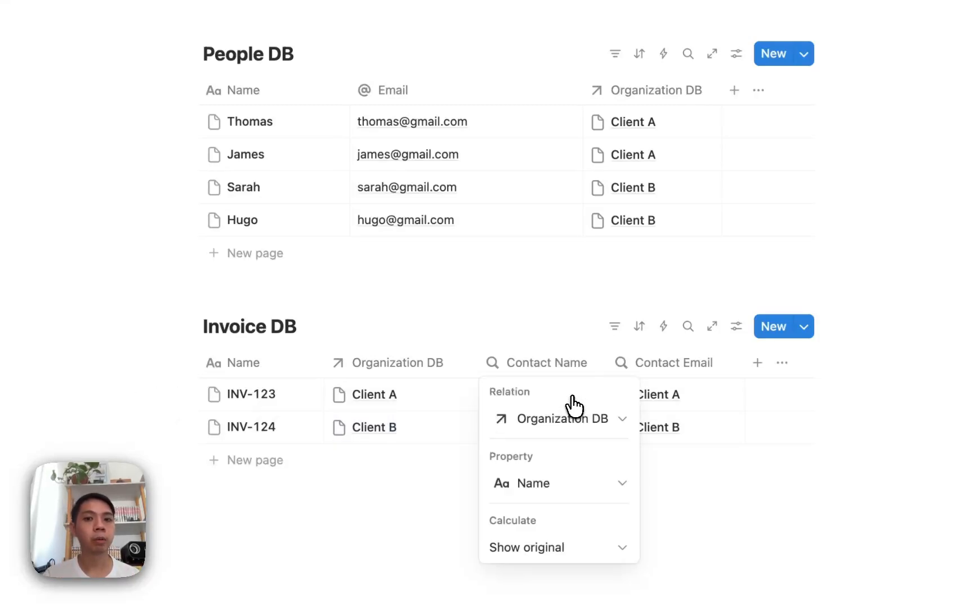
click(581, 485)
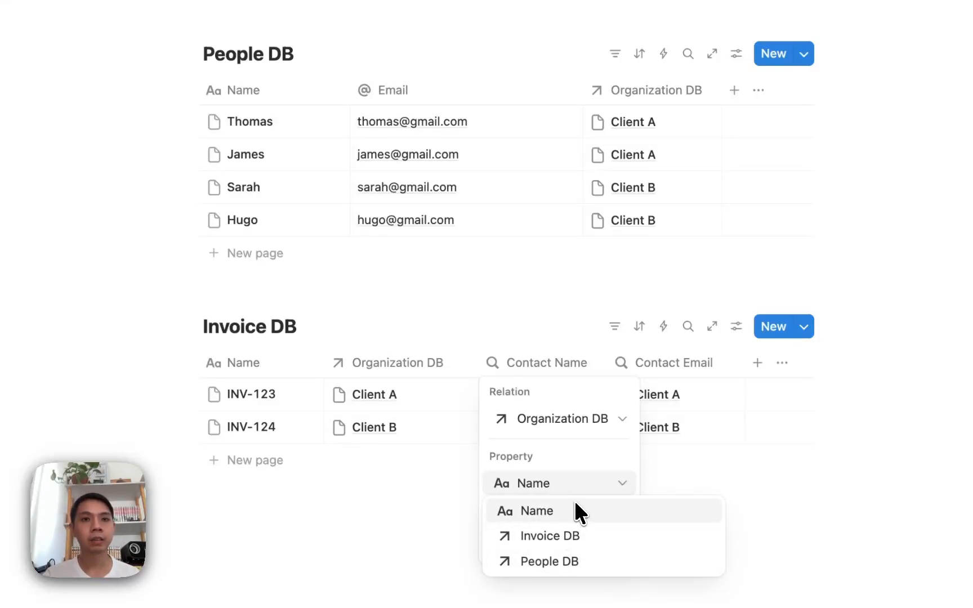
click(502, 337)
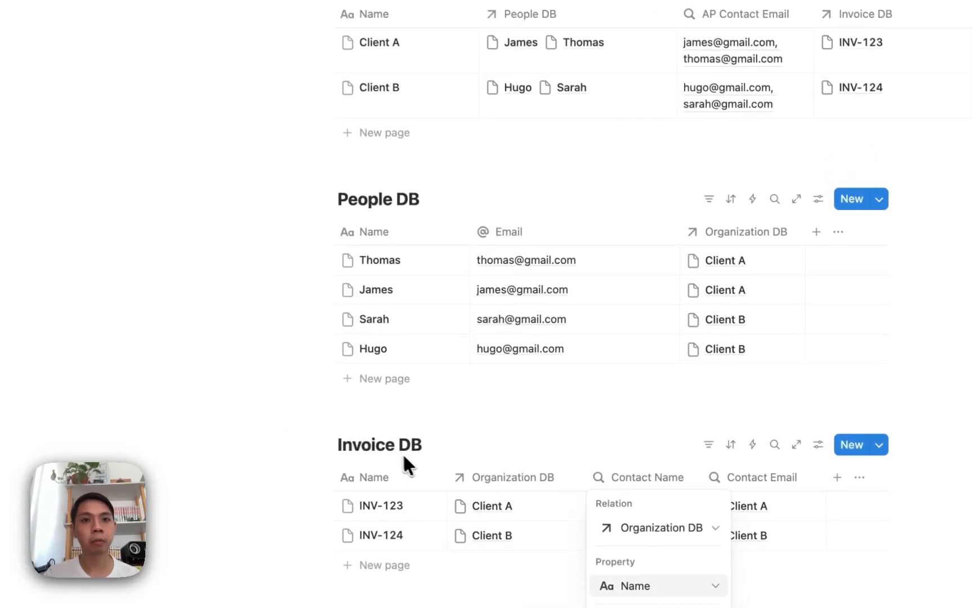
click(264, 332)
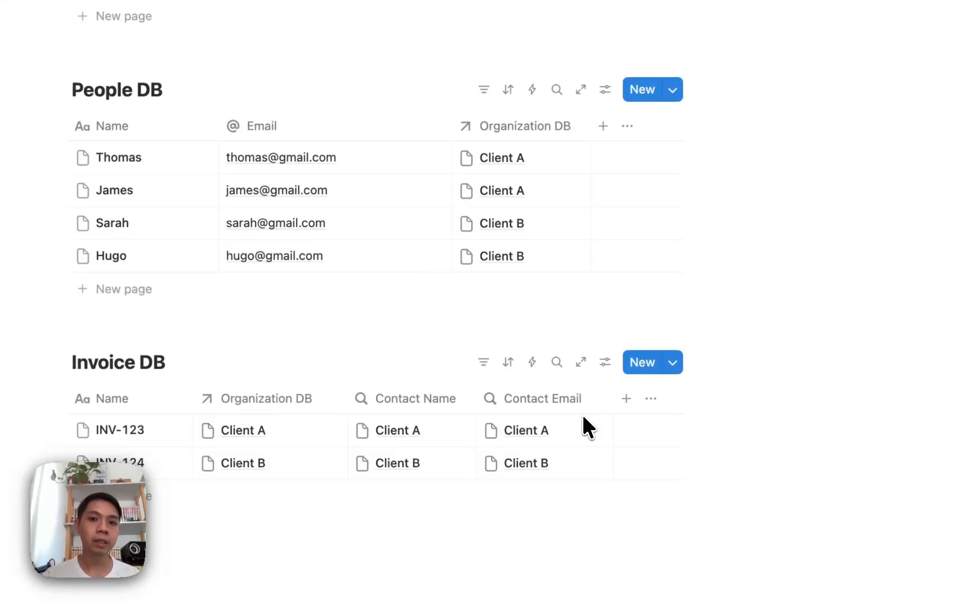
- Add a new Formula property to Invoice DB
click(625, 400)
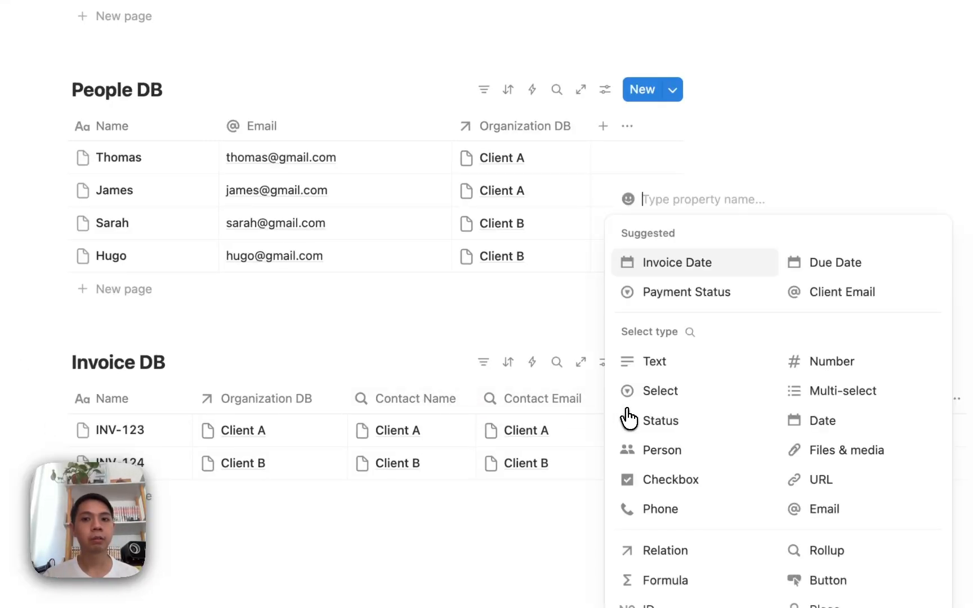
click(690, 332)
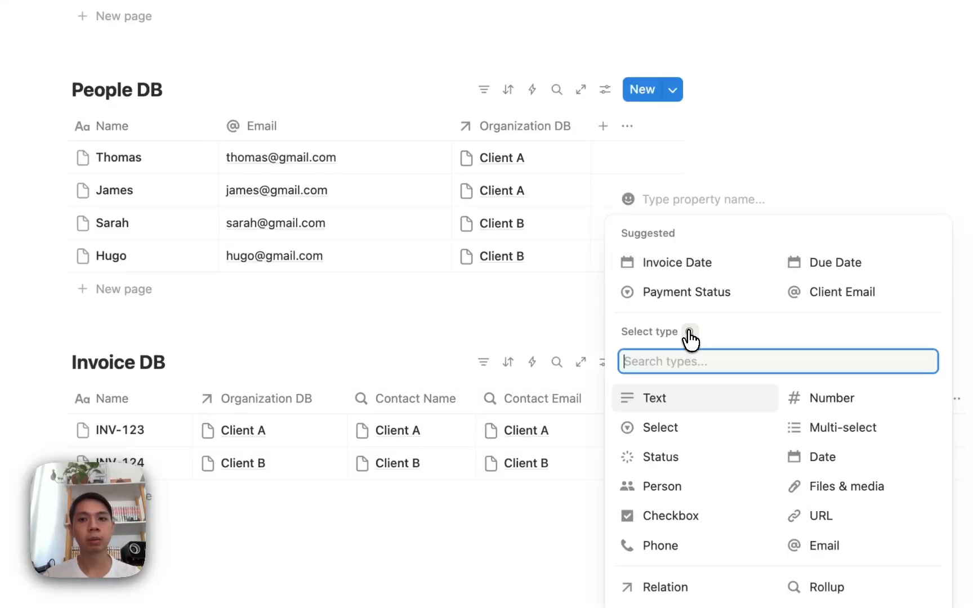
text(formu)
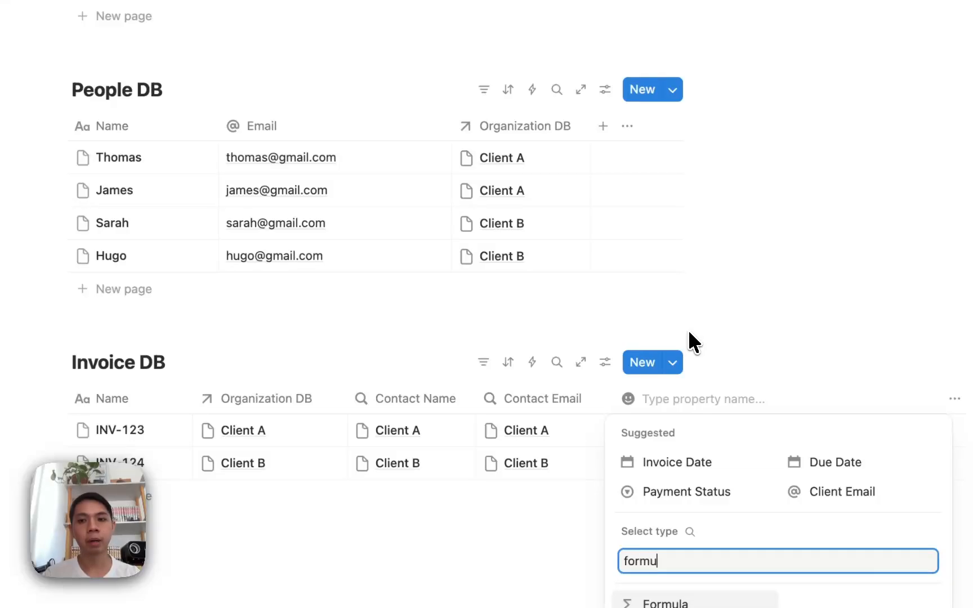
key(Return)
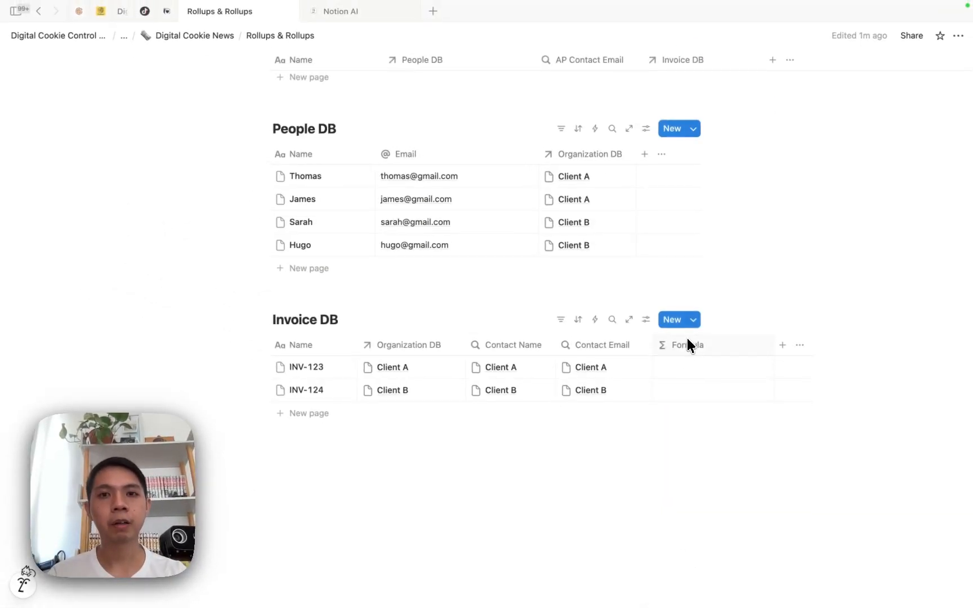
click(687, 342)
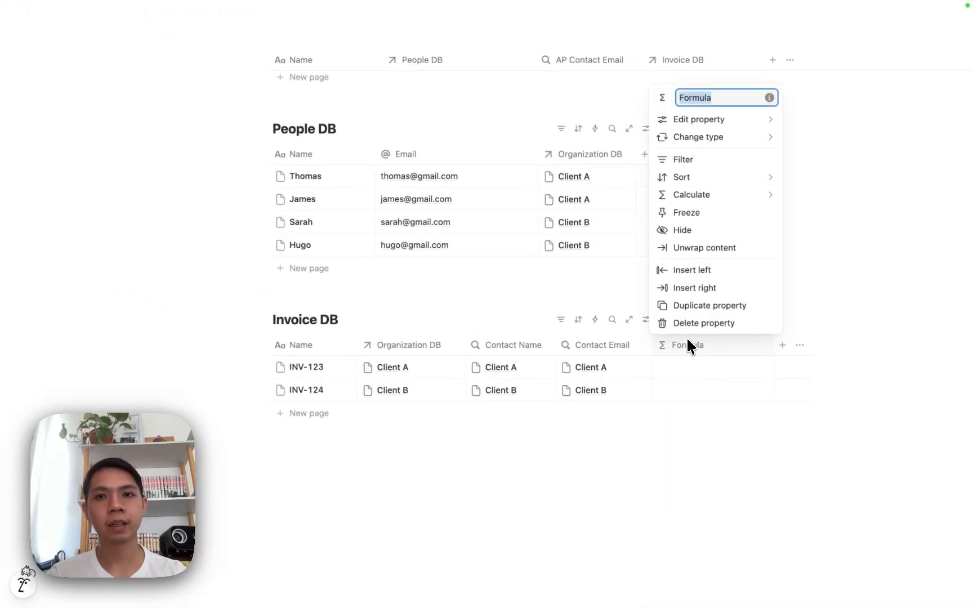
- Delete the Contact Name and Contact Email rollup properties from Invoice DB
click(515, 349)
click(513, 323)
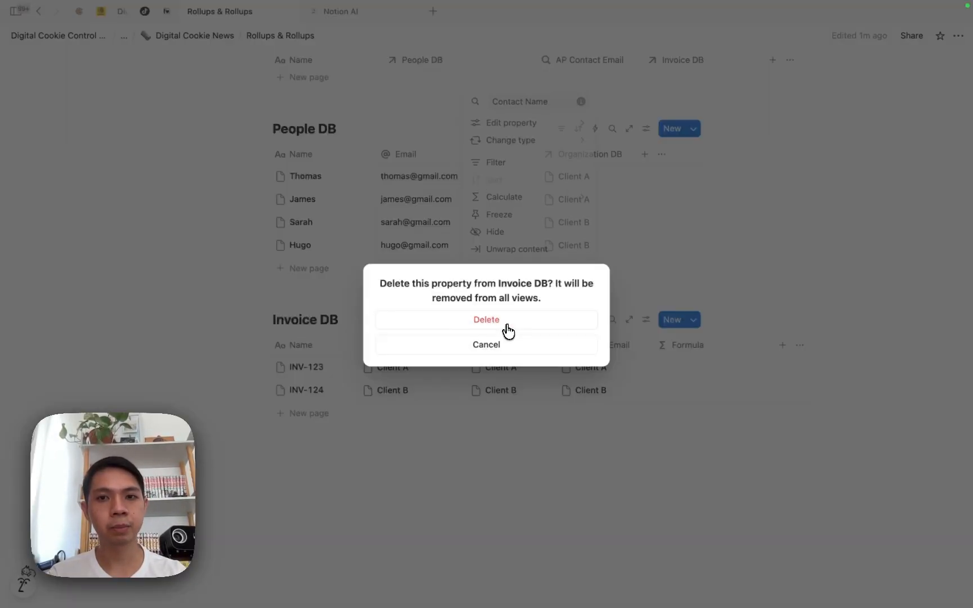
click(499, 326)
click(521, 356)
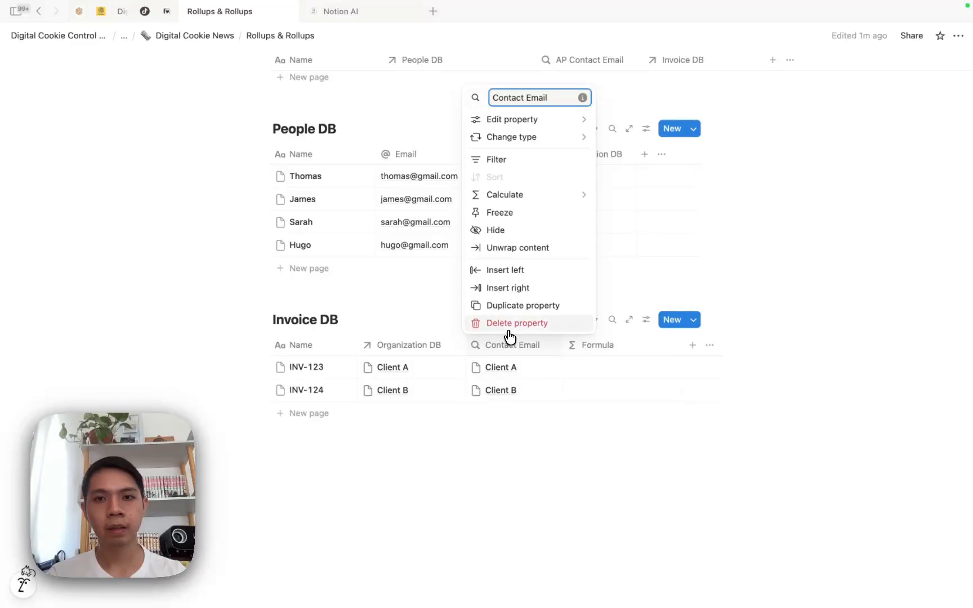
click(509, 332)
click(508, 331)
- Rename the Formula property to Contact Name
click(519, 350)
text(Co)
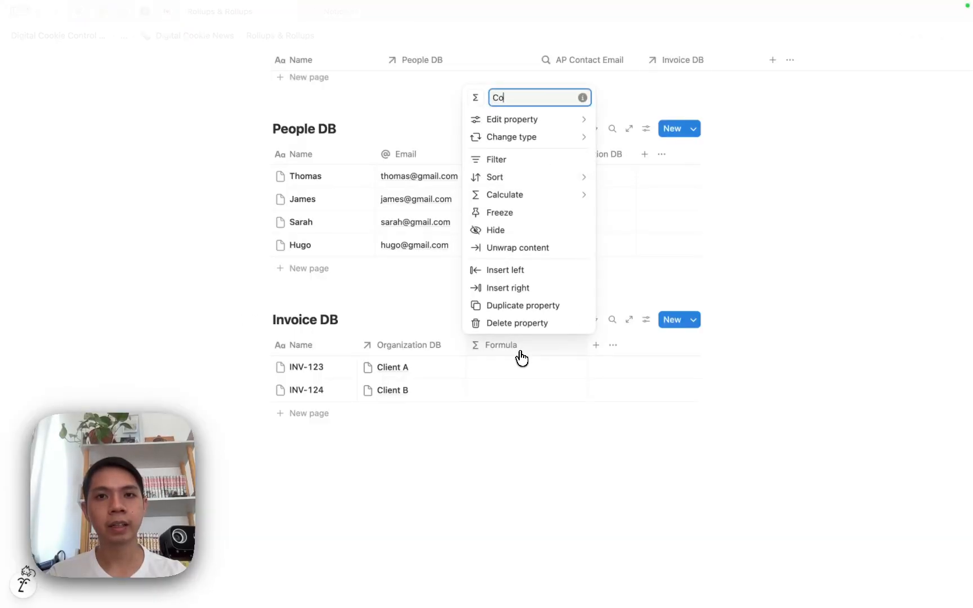
text(ntact Name)
key(Return)
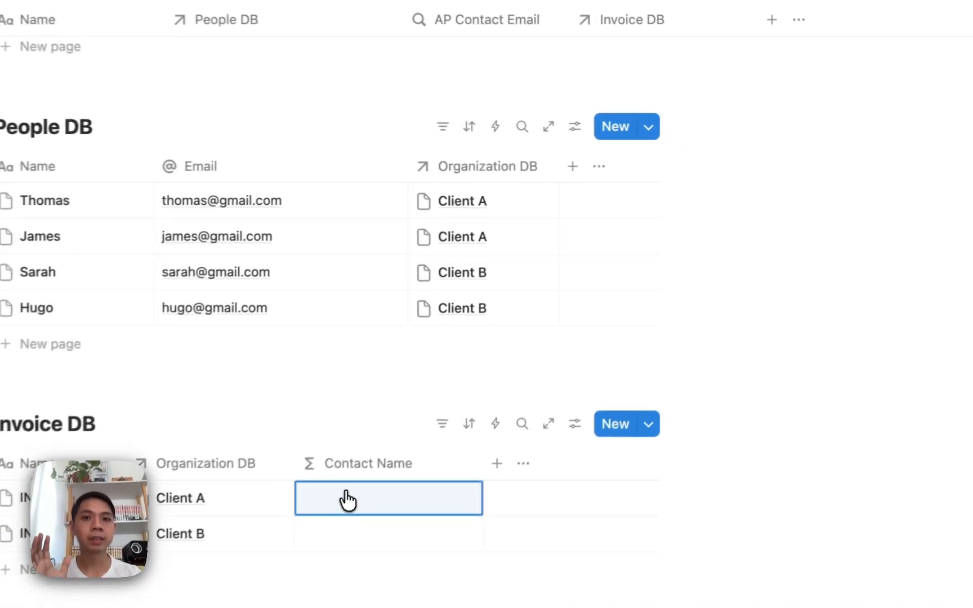
- Set the Contact Name formula to Organization DB.map(current.AP Contact Email)
click(500, 366)
click(350, 372)
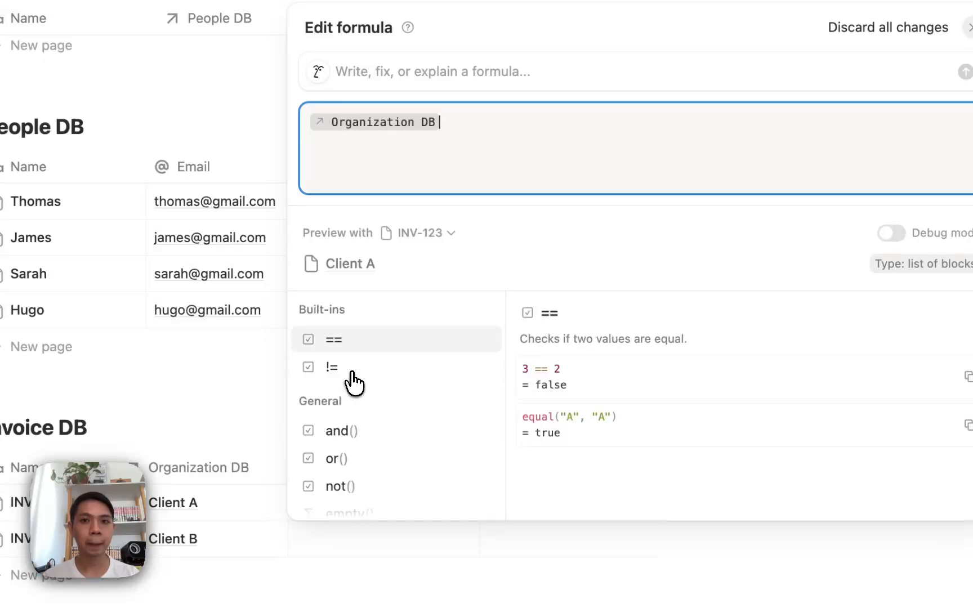
text(.map()
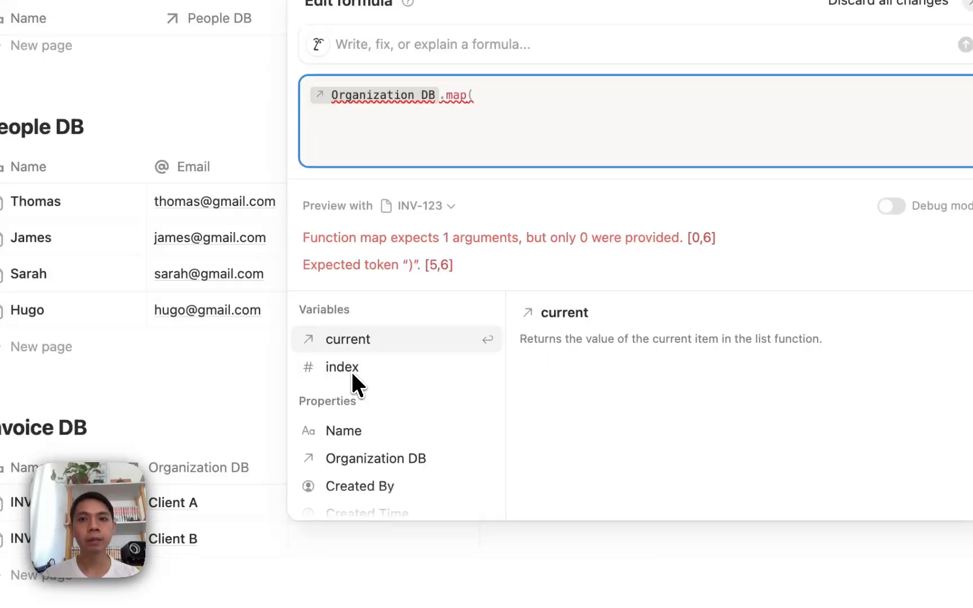
key(Return)
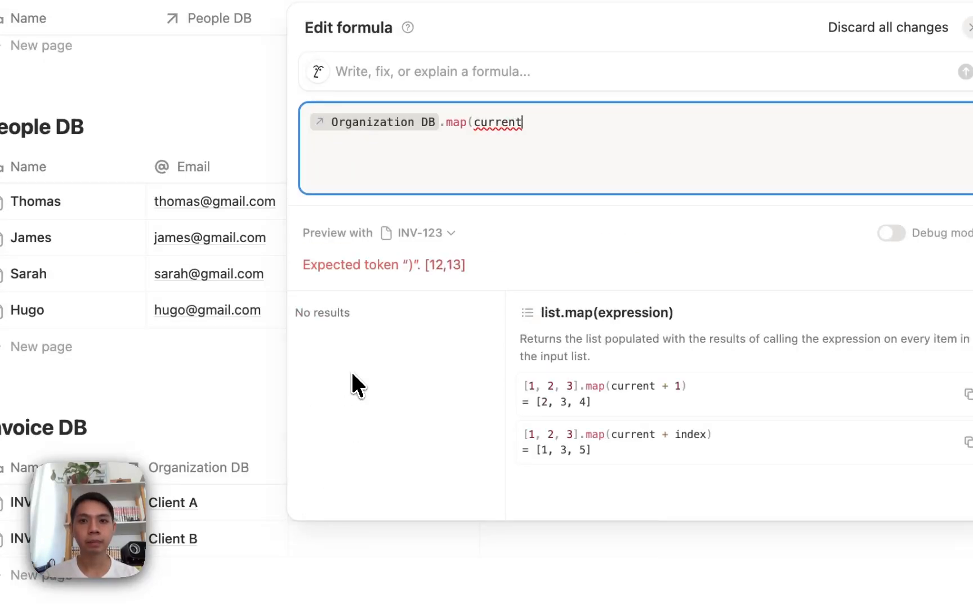
text(.)
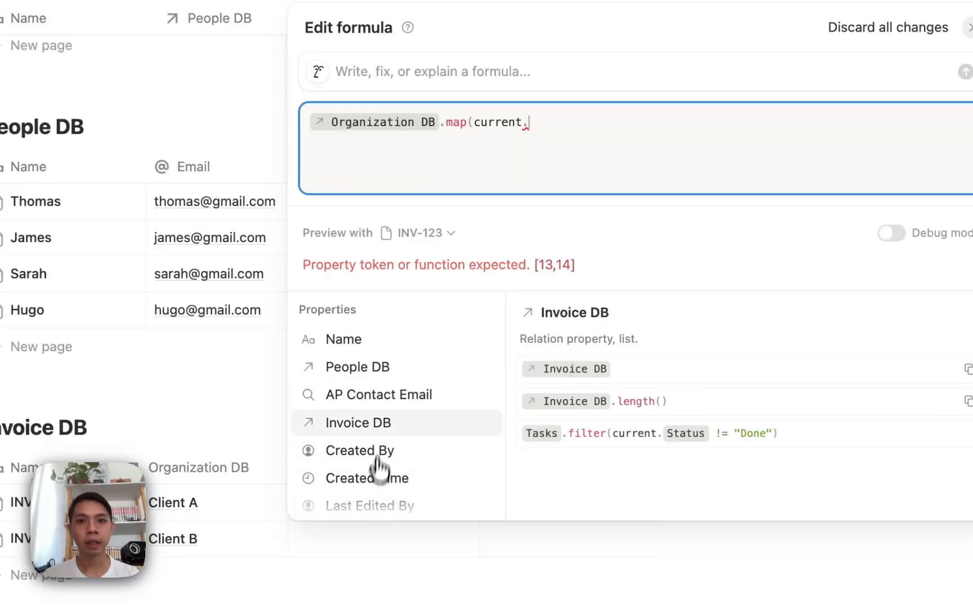
click(398, 405)
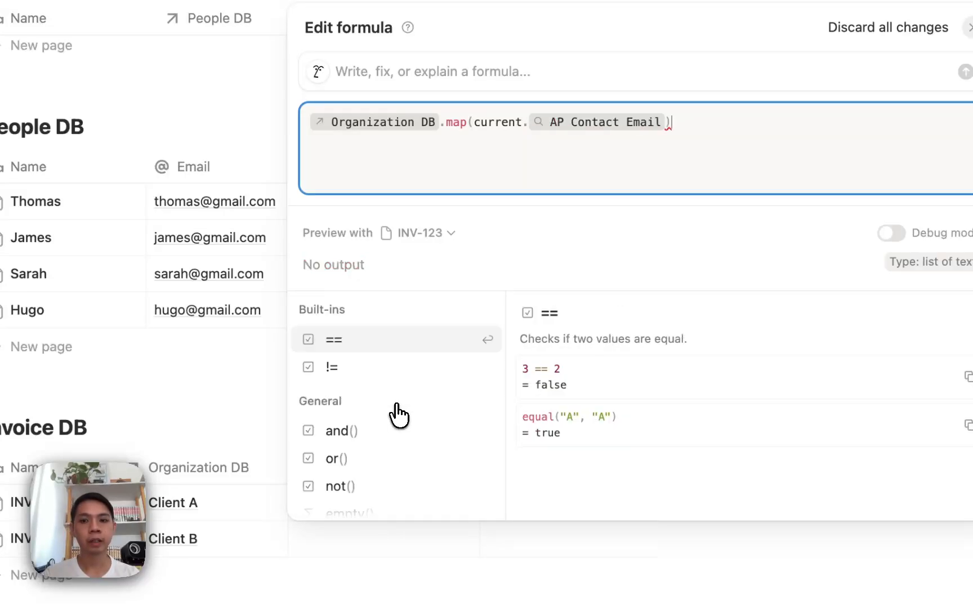
key(Escape)
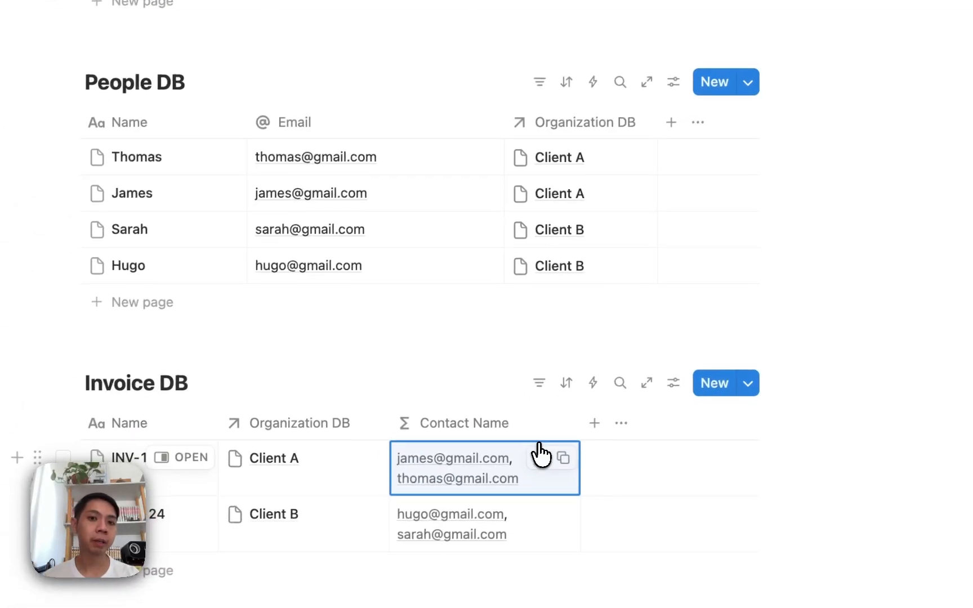
- Duplicate the Contact Name formula property and rename the copy Contact Email
click(456, 495)
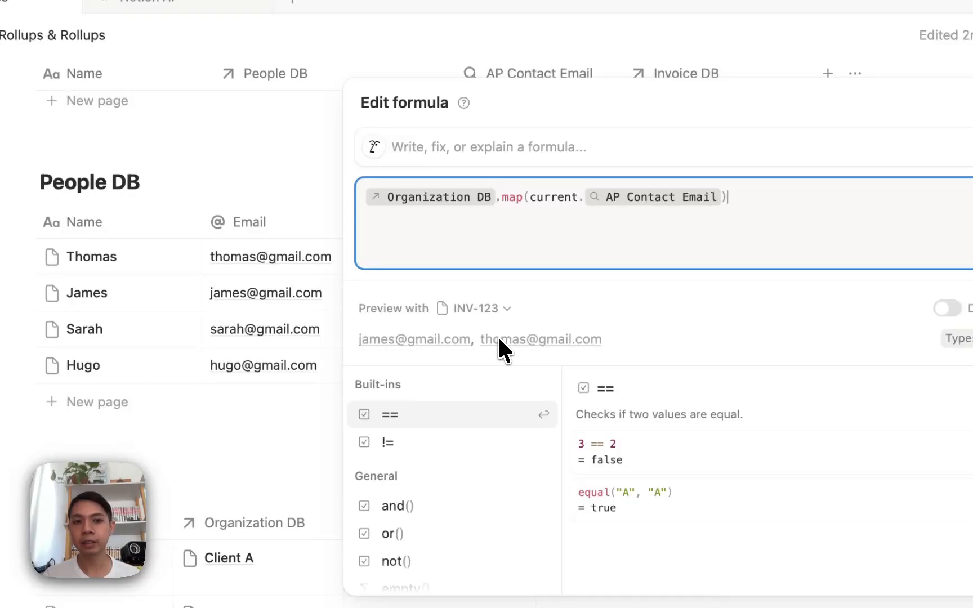
click(226, 397)
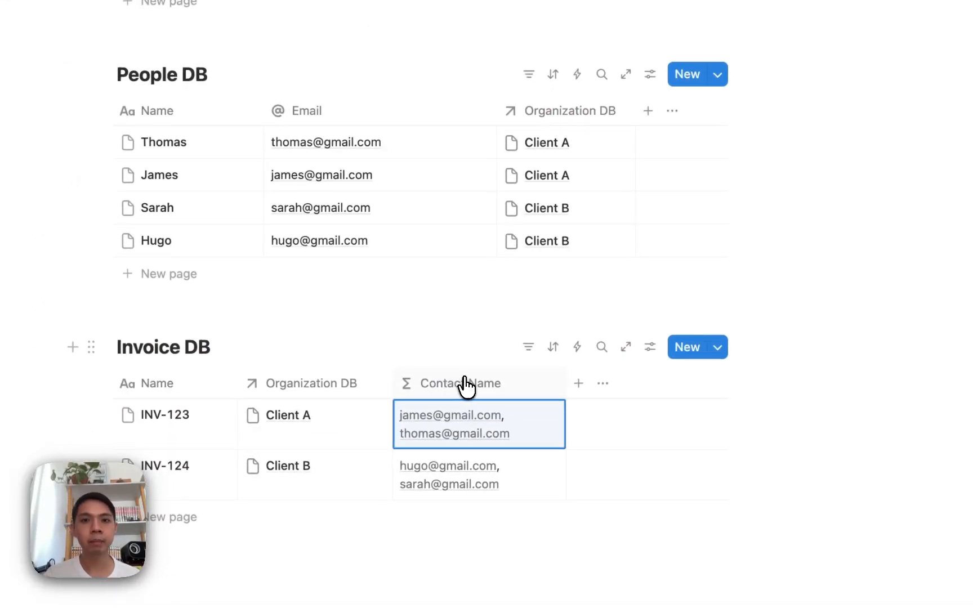
click(465, 386)
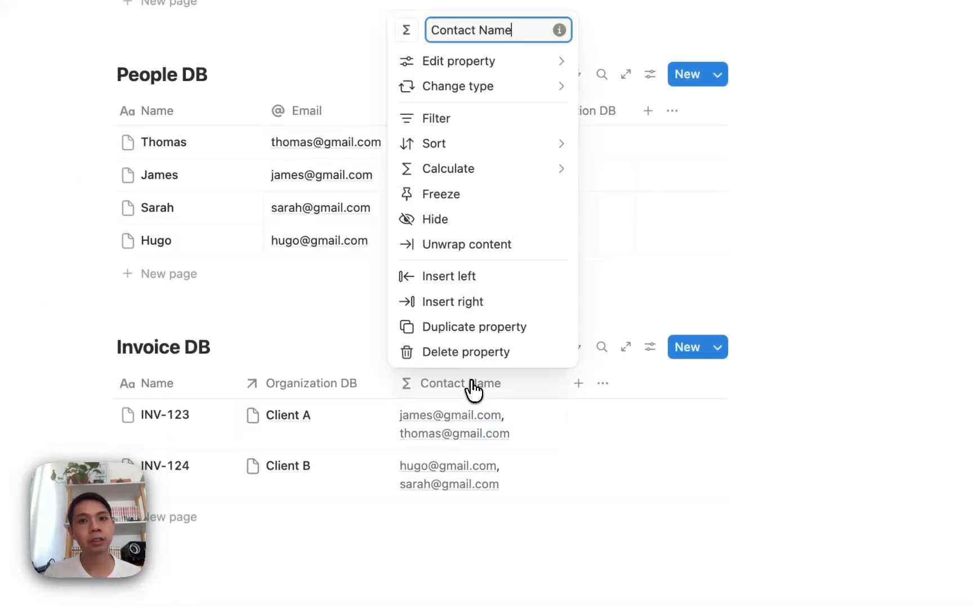
click(468, 331)
click(598, 386)
text(Con)
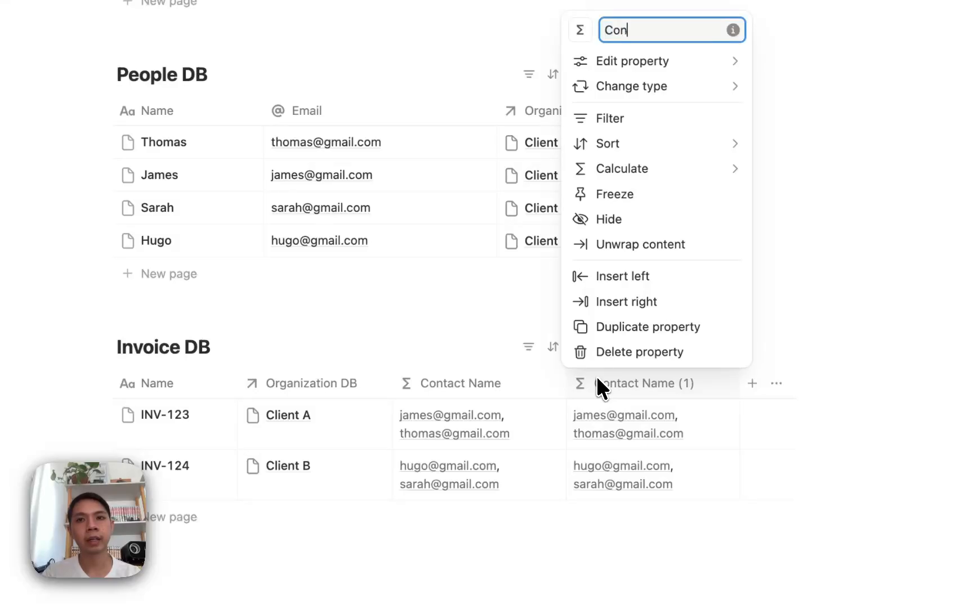
text(tact Email)
key(Return)
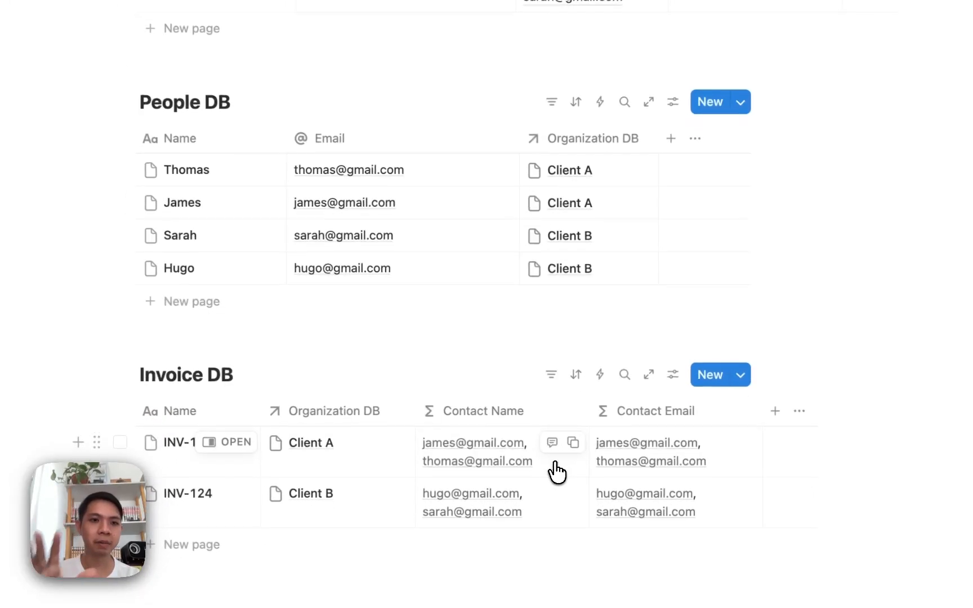
- Change the Contact Name formula to map current.People DB instead of AP Contact Email
click(549, 474)
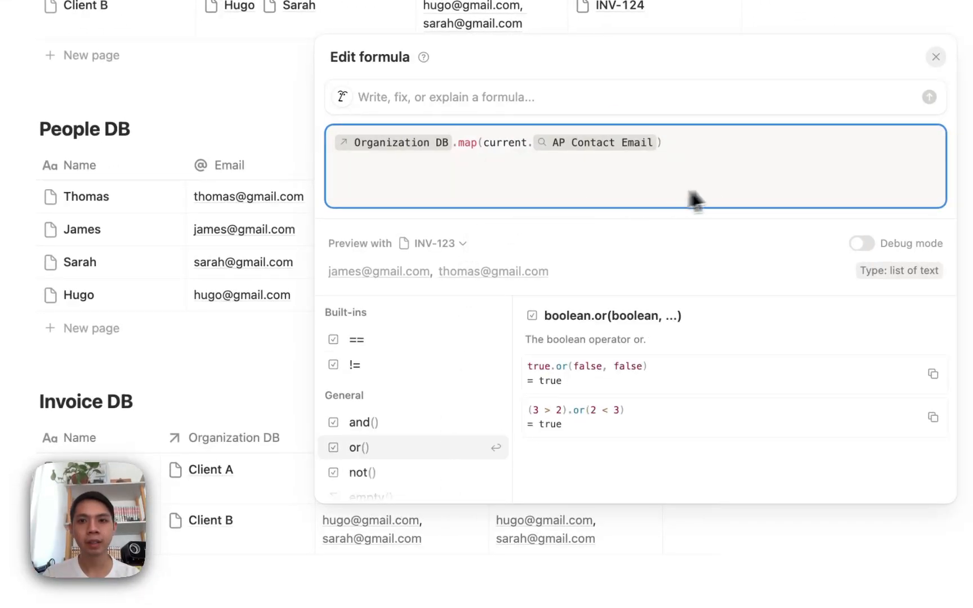
key(BackSpace)
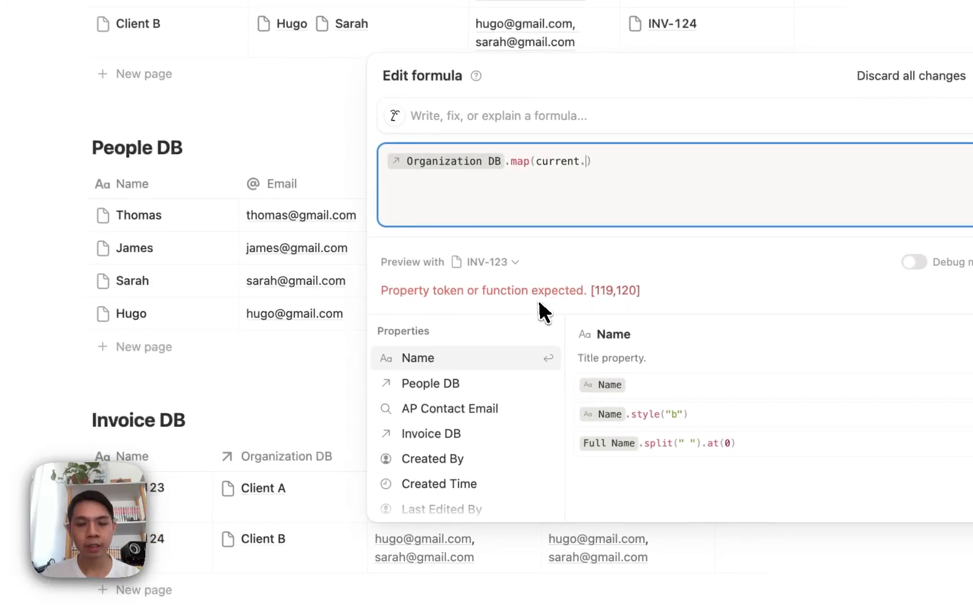
click(450, 385)
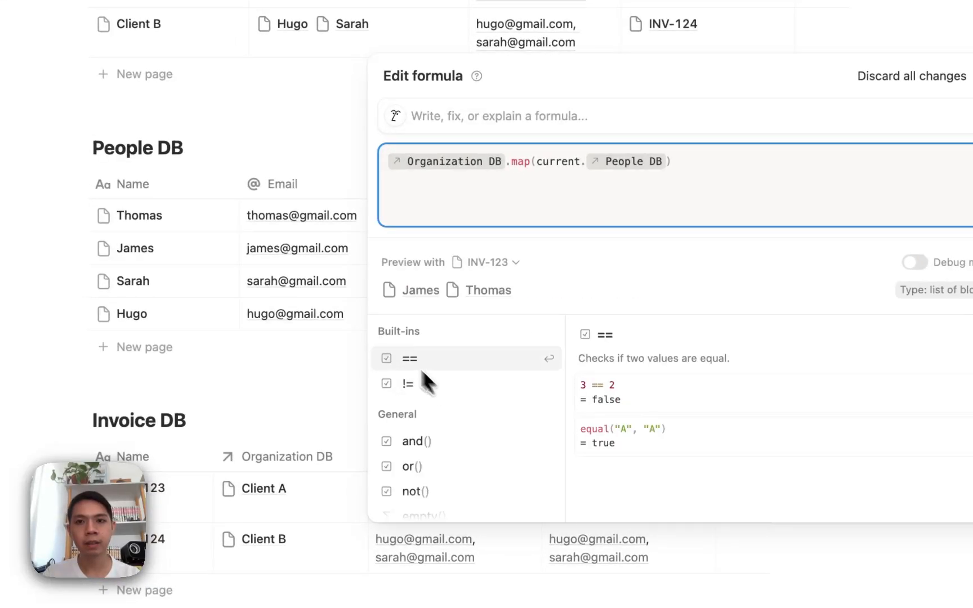
click(311, 347)
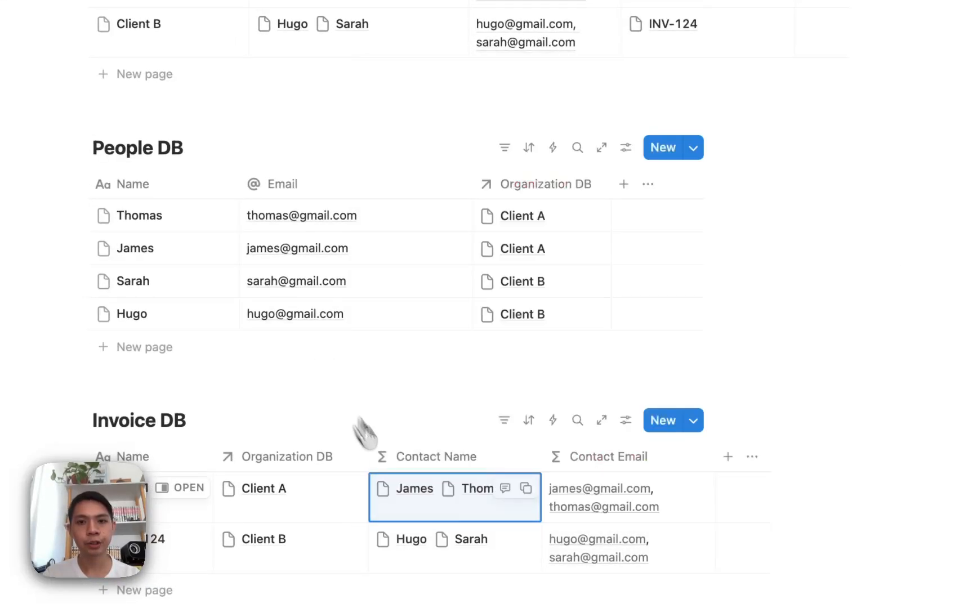
- Append .format() after People DB in the Contact Name formula
click(412, 509)
text(.format()
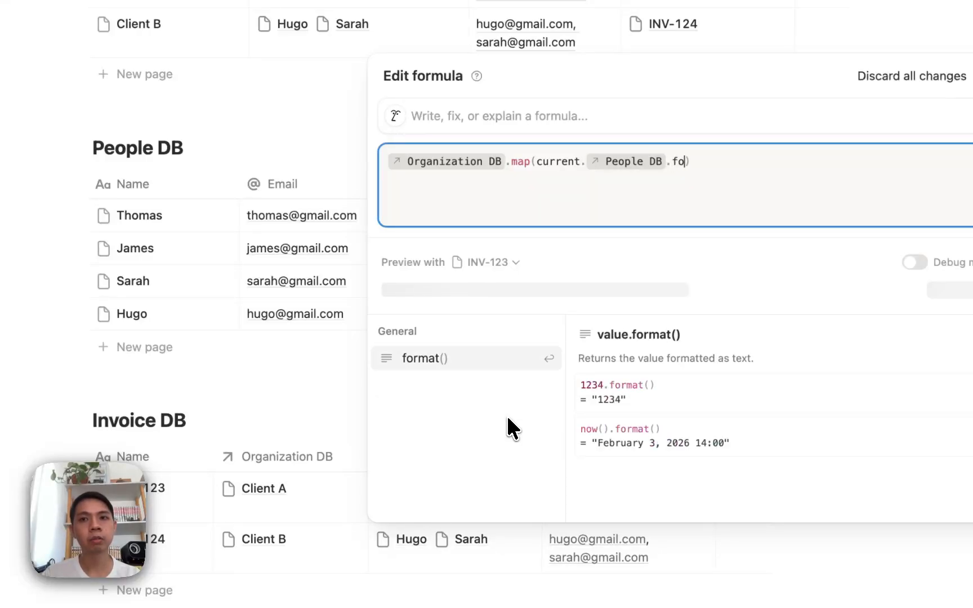
click(310, 379)
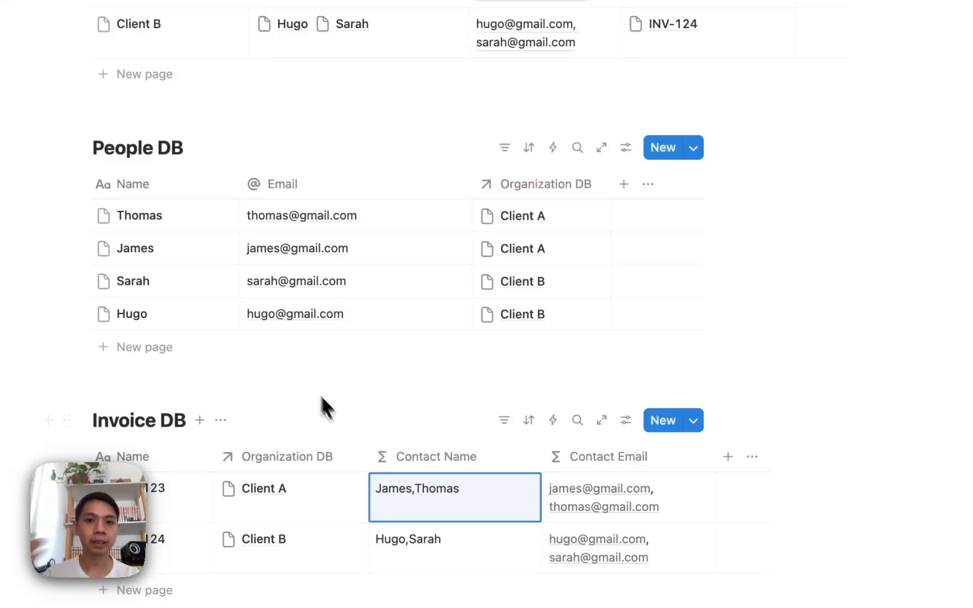
- Append .join("\n") to the Contact Name formula so names are joined with line breaks
click(479, 496)
text(.join()
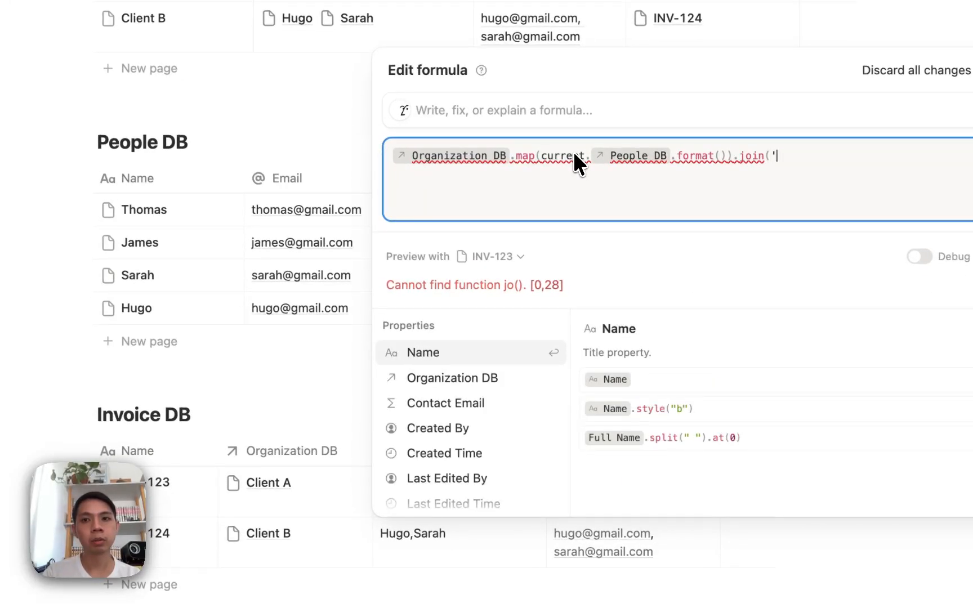
text(")
key(BackSpace)
text("\n)
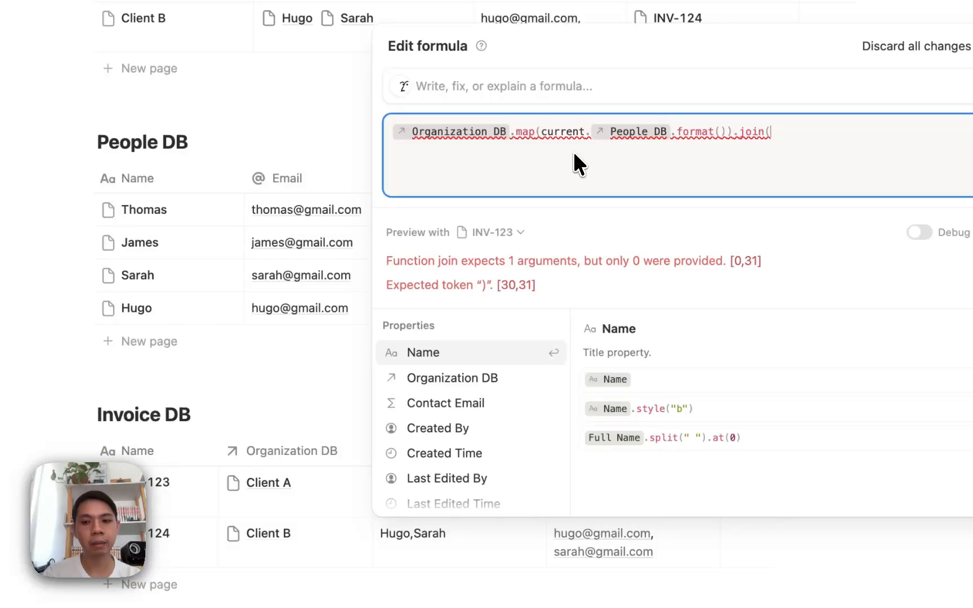
text("))
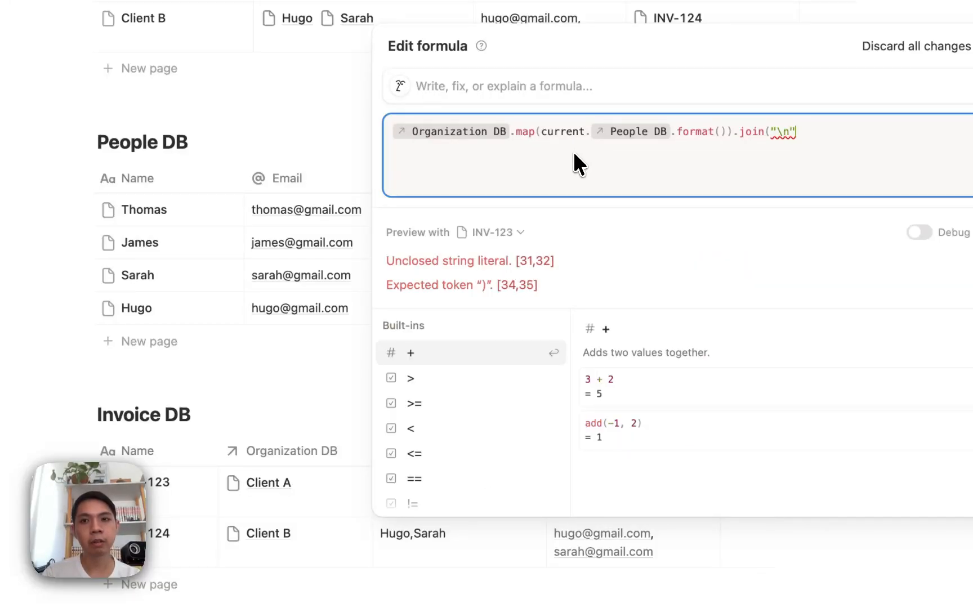
click(326, 202)
- Narrow the Contact Name column in the Invoice DB table
click(495, 465)
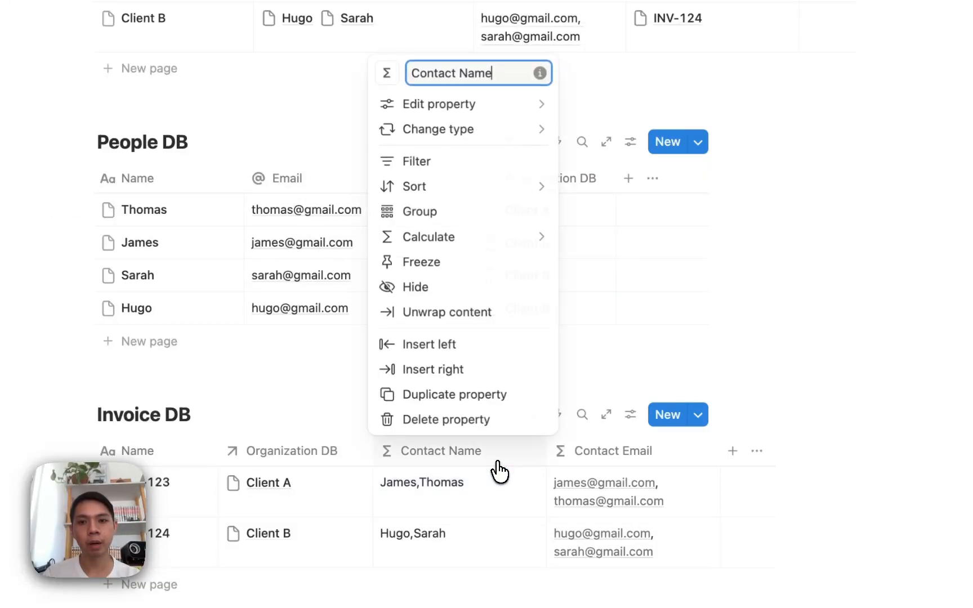
click(521, 484)
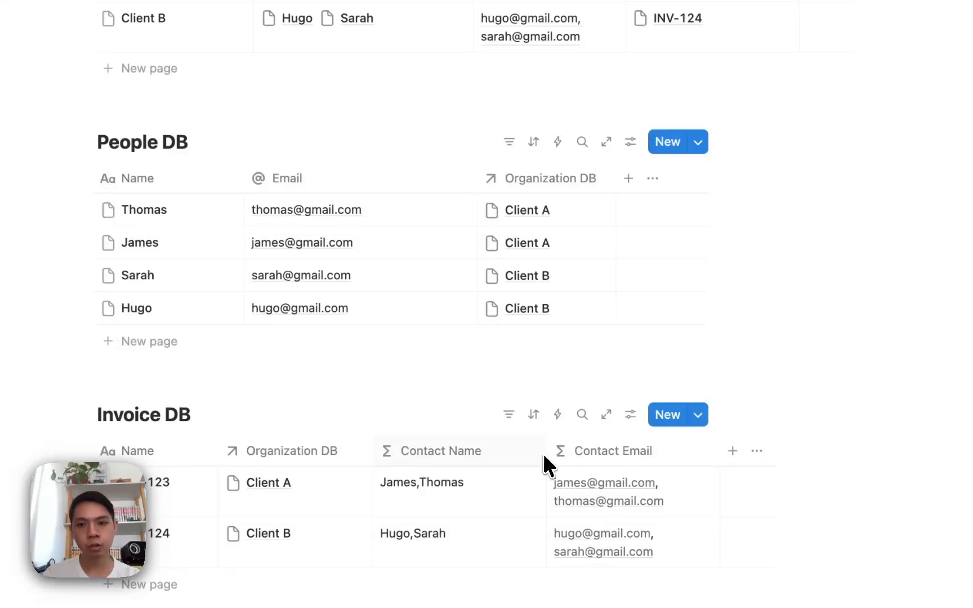
drag(543, 453, 503, 453)
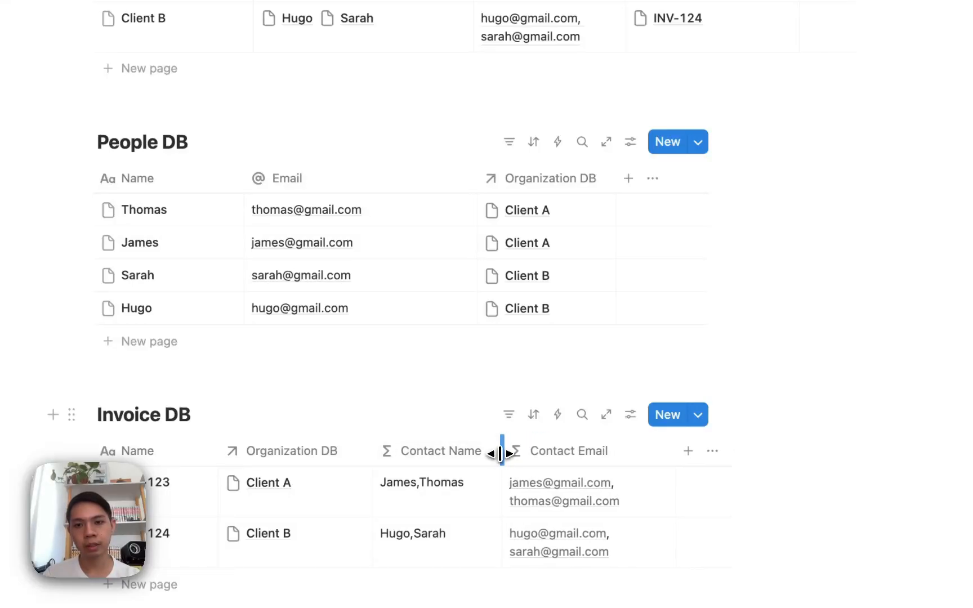
- Remove .format() after People DB in the Contact Name formula
click(449, 510)
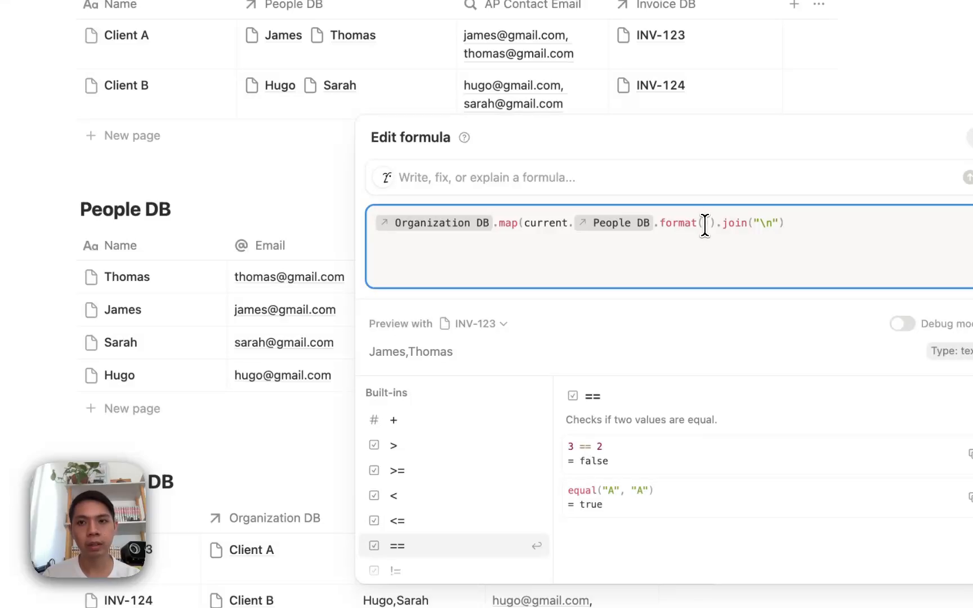
key(BackSpace)
key(BackSpace)
key(BackSpace)
key(BackSpace)
key(BackSpace)
key(BackSpace)
key(BackSpace)
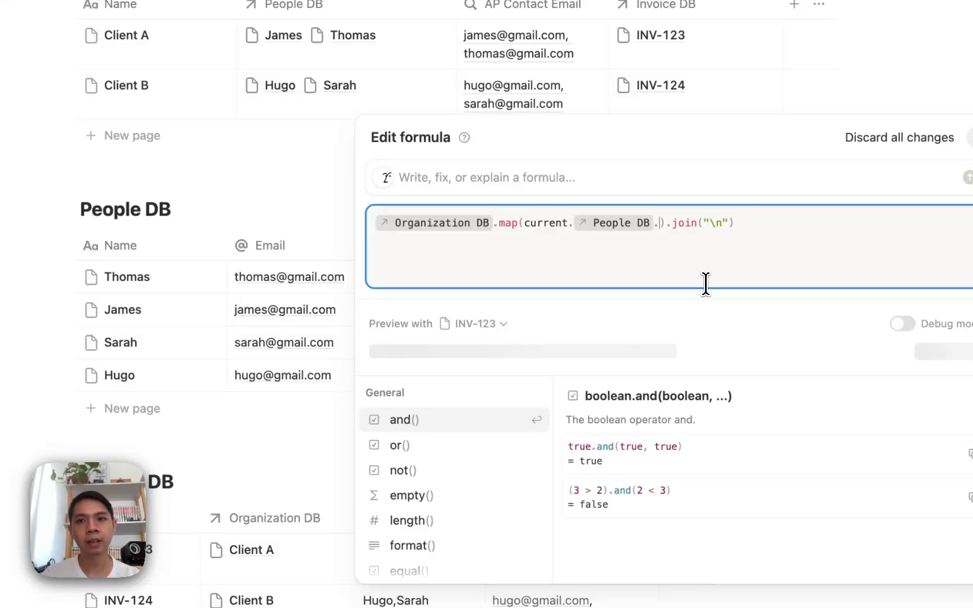
key(BackSpace)
key(Escape)
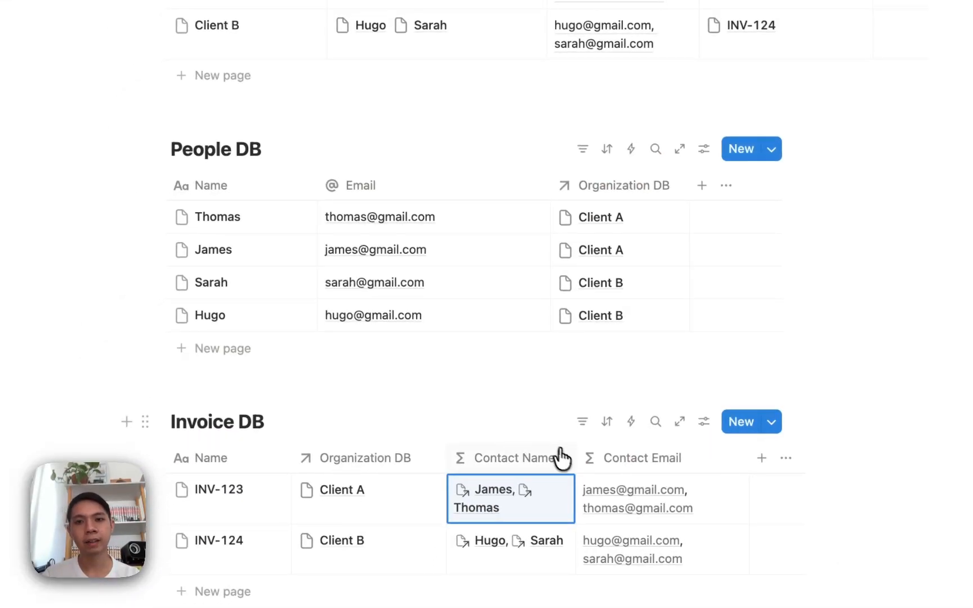
- Append .format() after the .join("\n") call at the end of the Contact Name formula
click(536, 514)
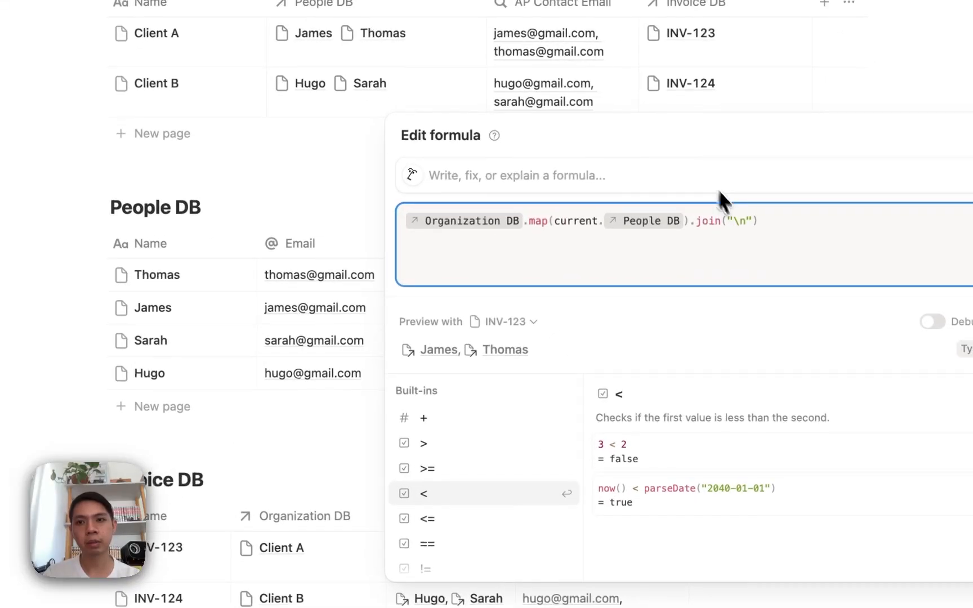
text(.forma)
key(Tab)
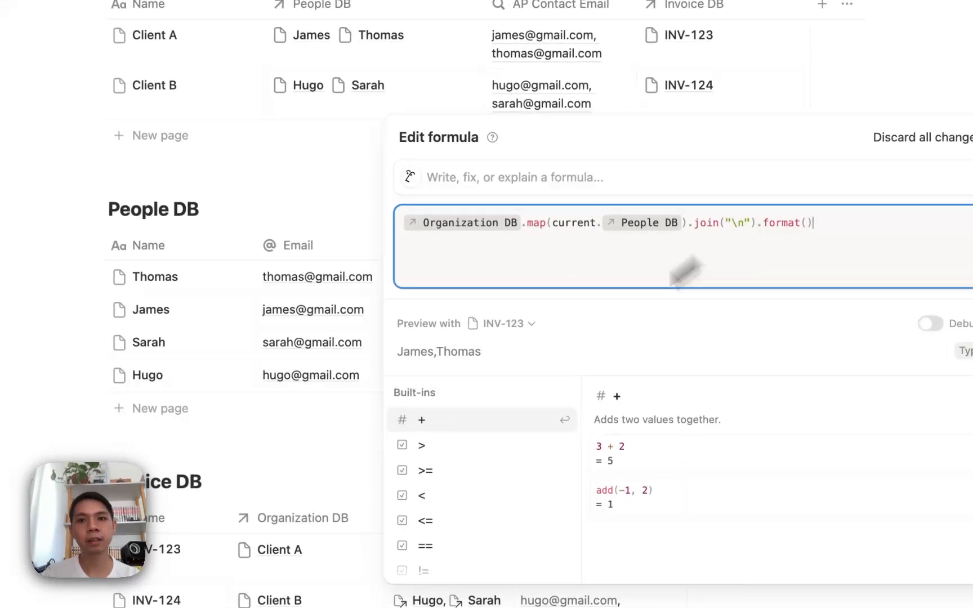
click(403, 471)
click(328, 486)
click(416, 537)
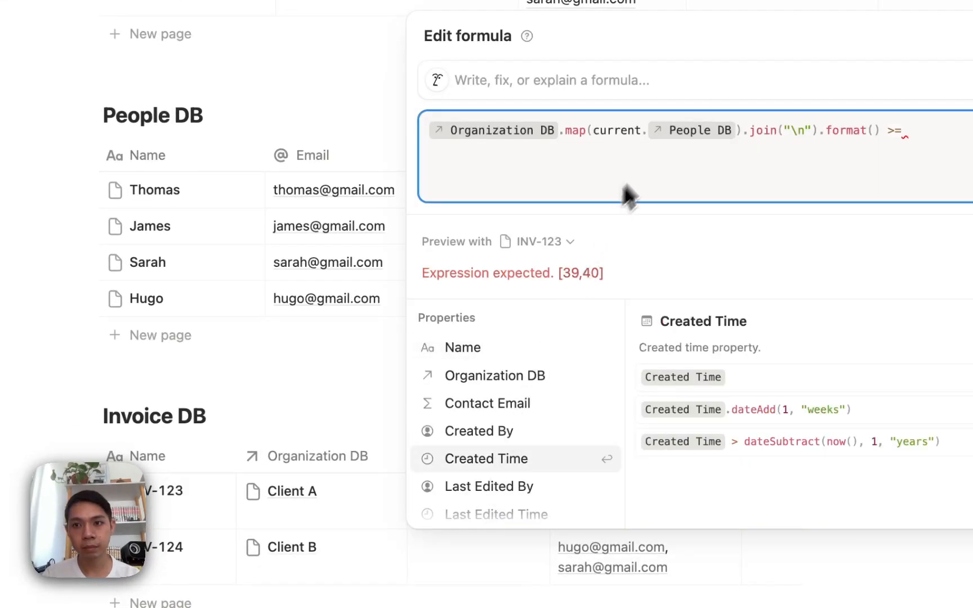
key(BackSpace)
key(BackSpace)
key(BackSpace)
click(304, 329)
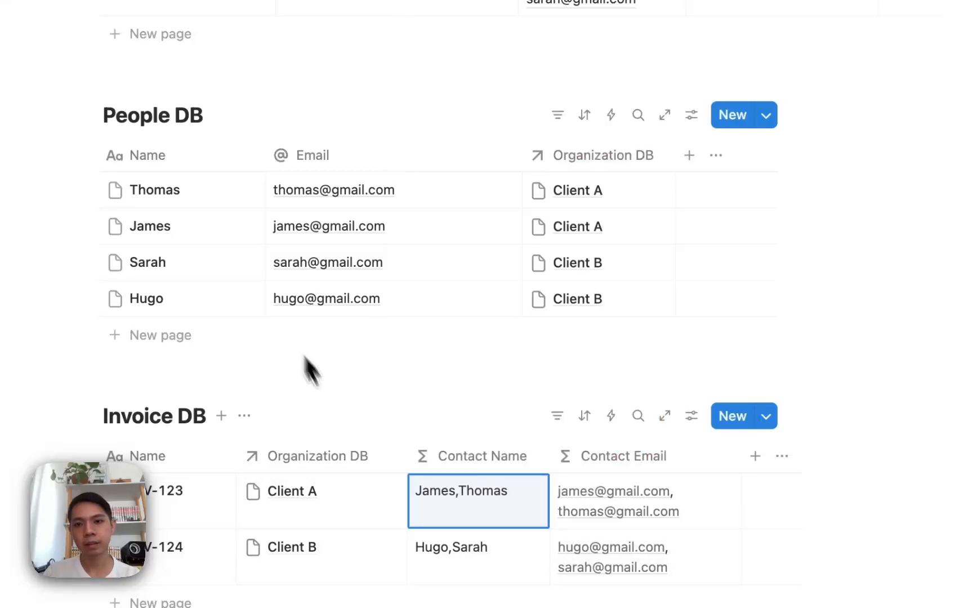